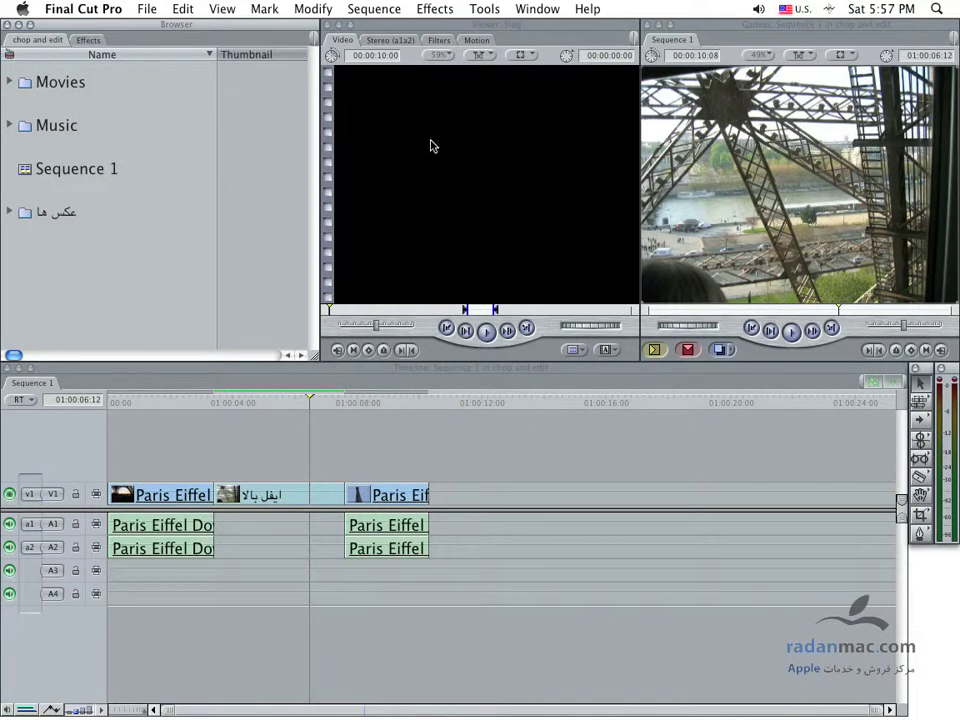
# Activate the Viewer, then the Browser, and reposition the Browser window.
pyautogui.click(476, 25)
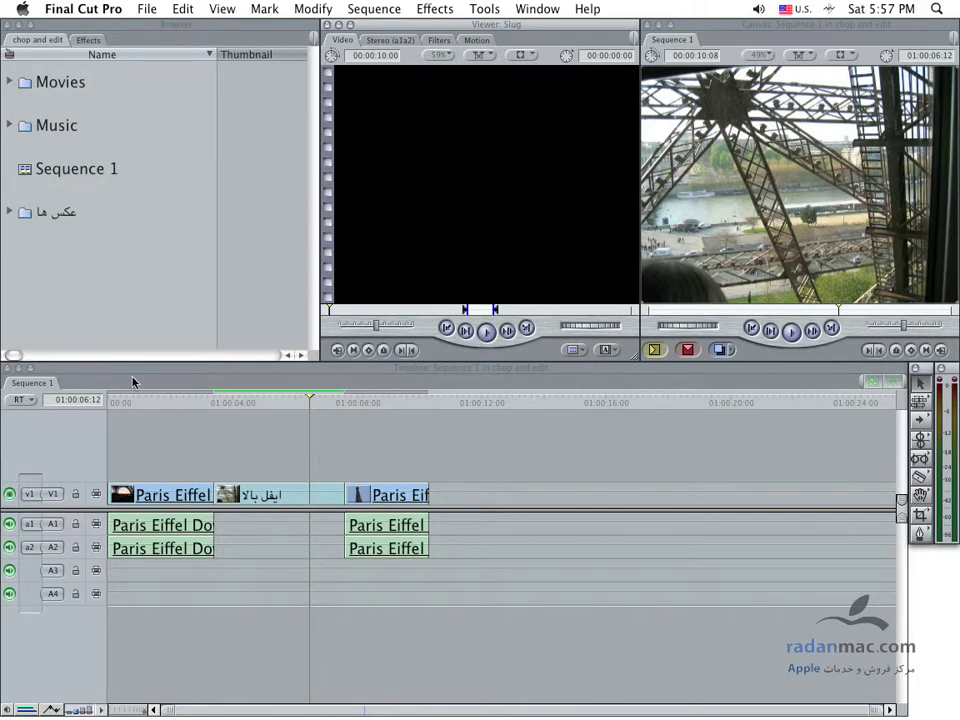
pyautogui.click(104, 27)
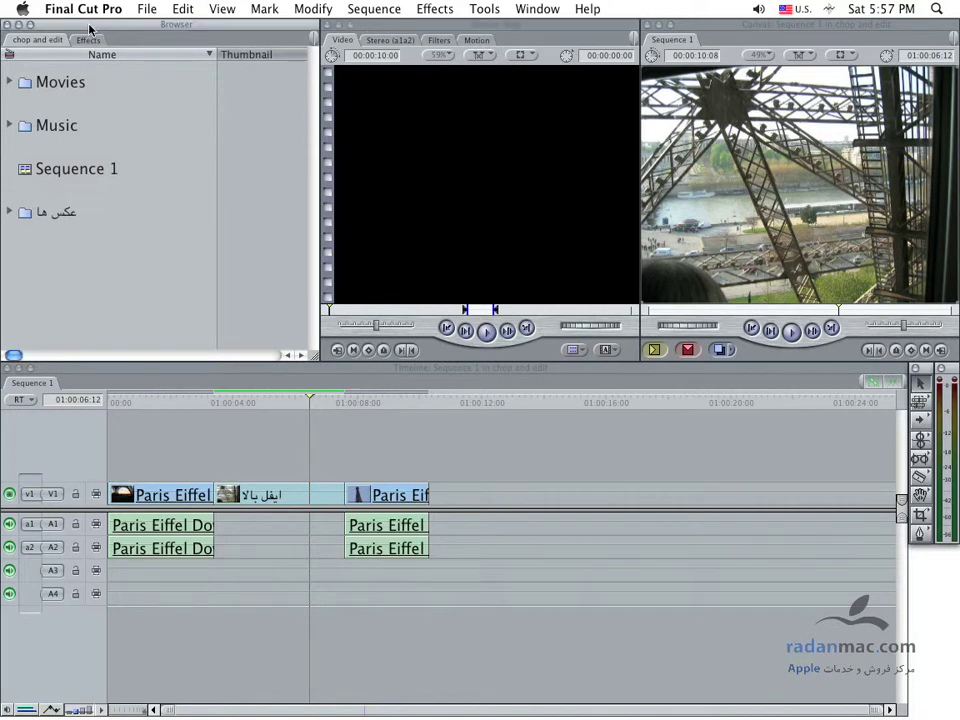
pyautogui.moveTo(89, 27)
pyautogui.mouseDown()
pyautogui.moveTo(116, 107)
pyautogui.moveTo(92, 28)
pyautogui.moveTo(253, 236)
pyautogui.moveTo(90, 25)
pyautogui.mouseUp()
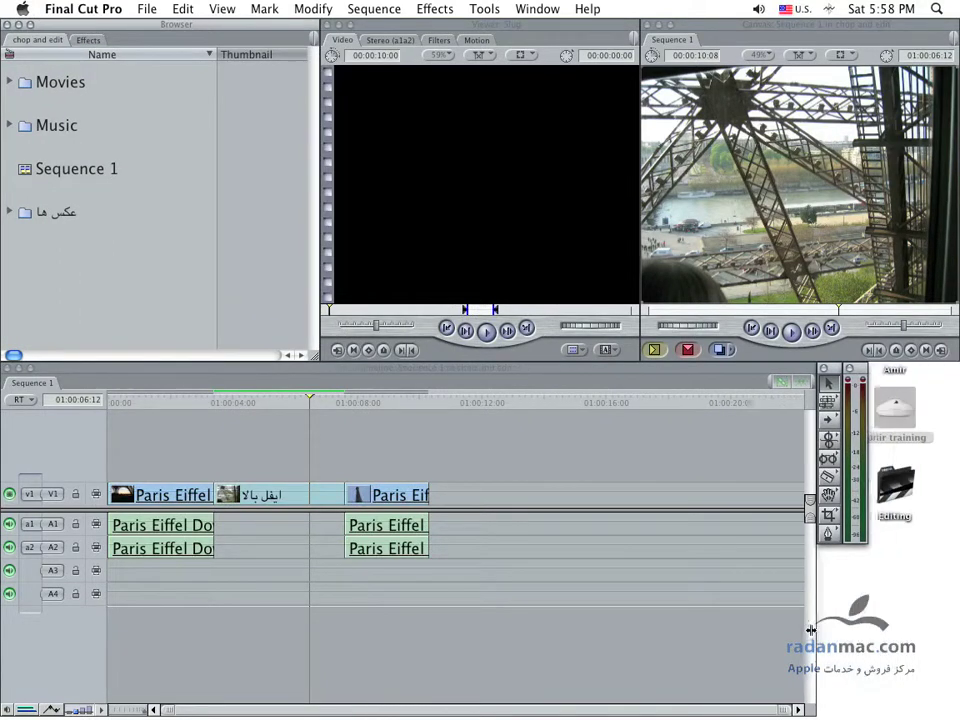
# Narrow the Timeline from both sides and shift it to the right.
pyautogui.moveTo(907, 632); pyautogui.dragTo(751, 628)
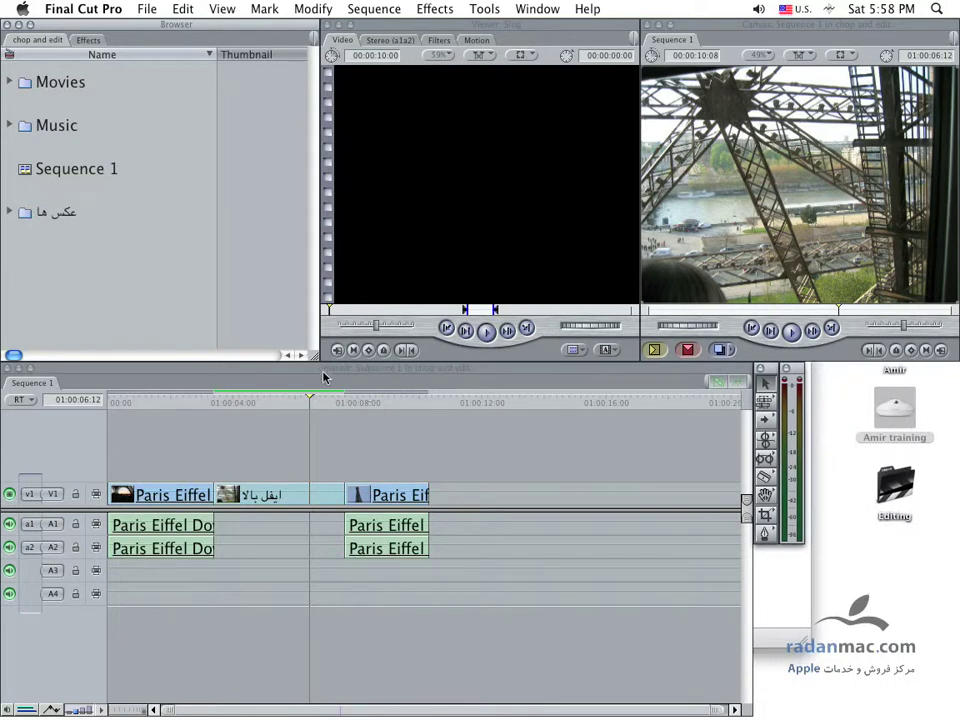
pyautogui.moveTo(323, 376); pyautogui.dragTo(498, 375)
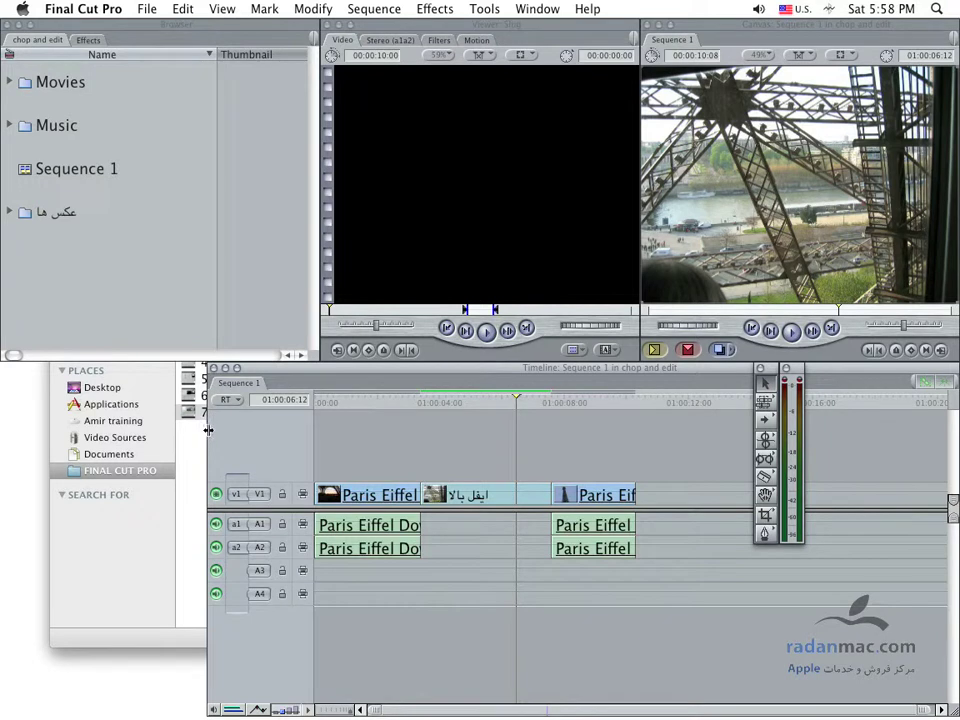
pyautogui.moveTo(208, 430); pyautogui.dragTo(320, 428)
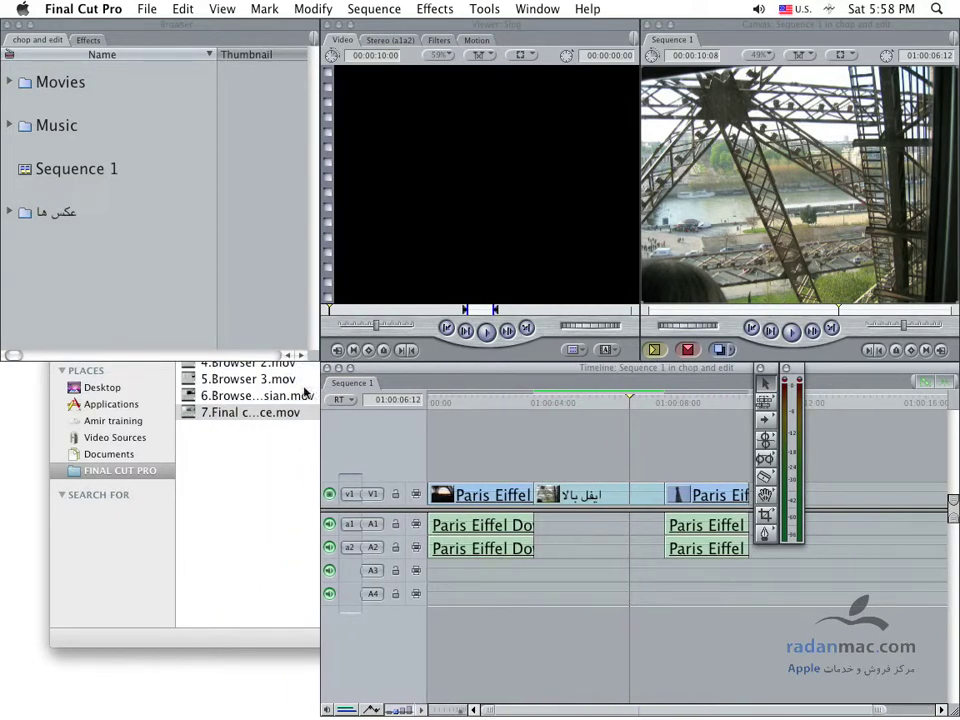
# Make the Browser, Viewer and Canvas taller, and run the narrowed Browser to the screen bottom.
pyautogui.moveTo(318, 361); pyautogui.dragTo(314, 427)
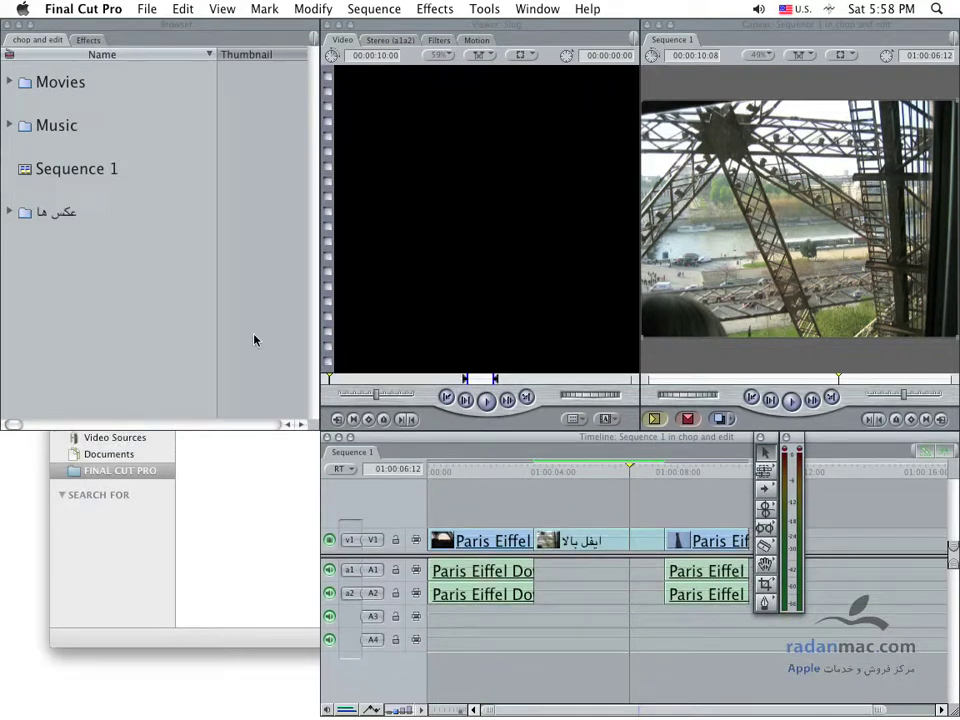
pyautogui.moveTo(224, 33); pyautogui.dragTo(226, 62)
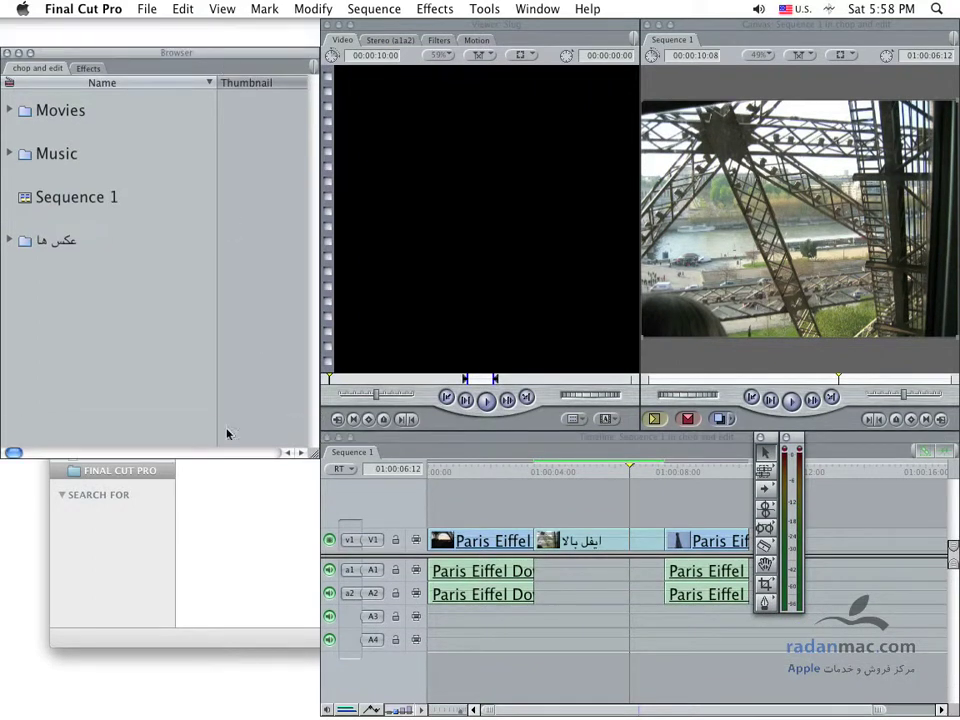
pyautogui.moveTo(312, 456); pyautogui.dragTo(316, 712)
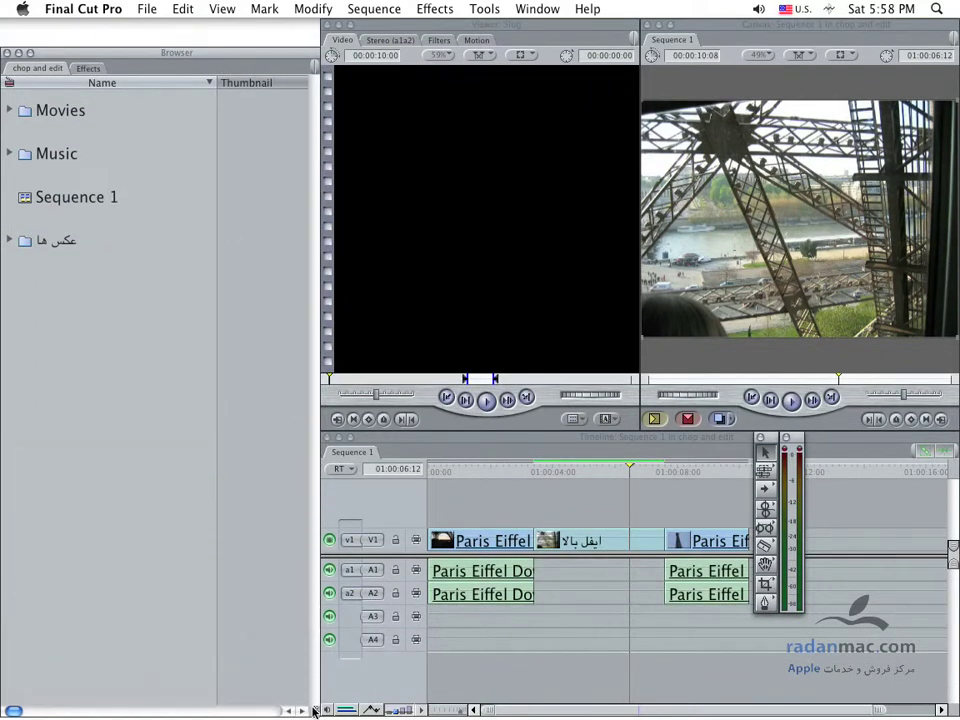
pyautogui.moveTo(134, 54); pyautogui.dragTo(143, 31)
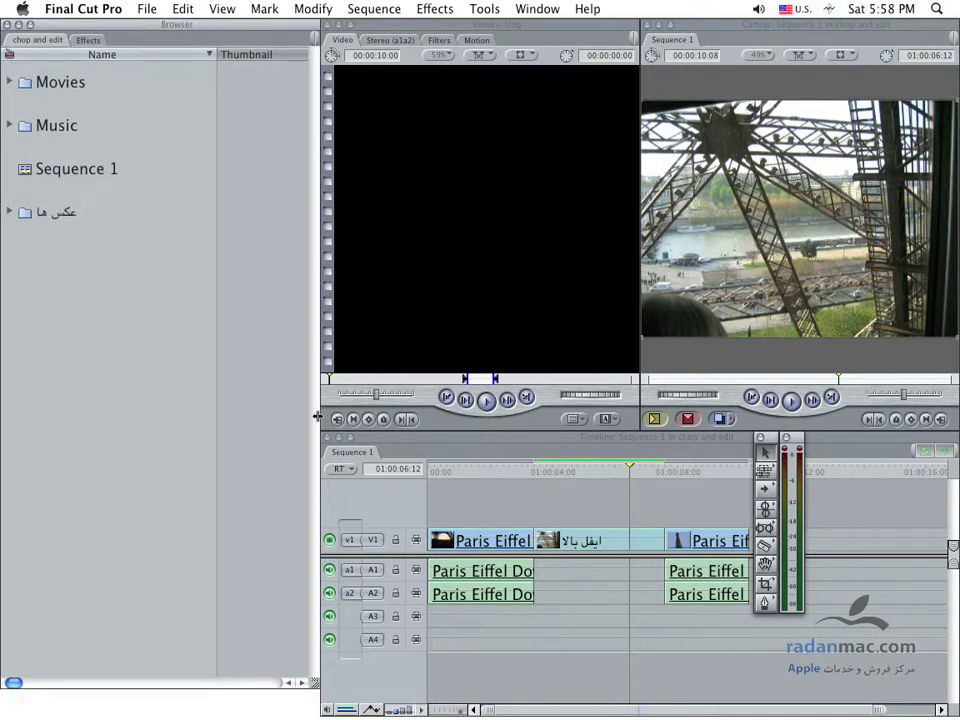
pyautogui.moveTo(316, 687); pyautogui.dragTo(316, 715)
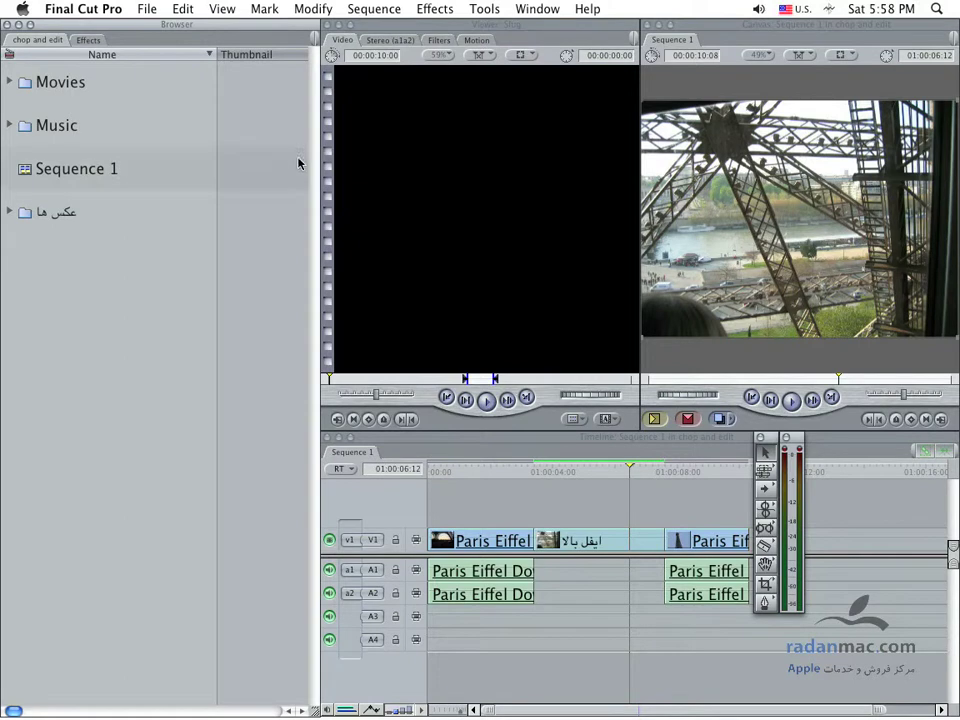
pyautogui.moveTo(319, 165); pyautogui.dragTo(263, 172)
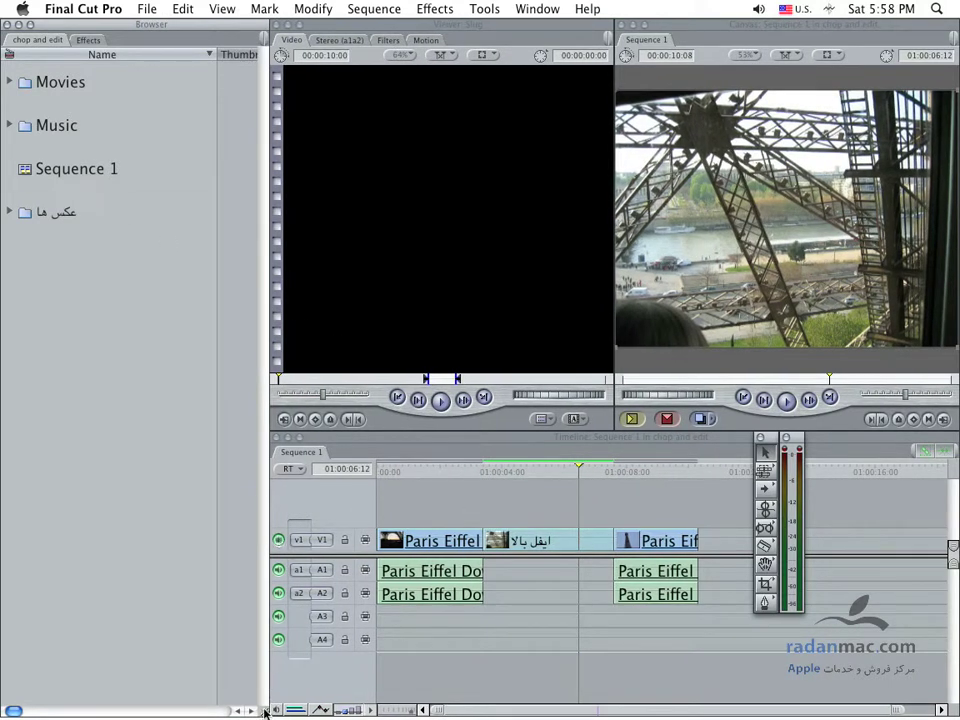
# Shorten the Browser and move it to the lower-left corner.
pyautogui.moveTo(266, 712); pyautogui.dragTo(266, 287)
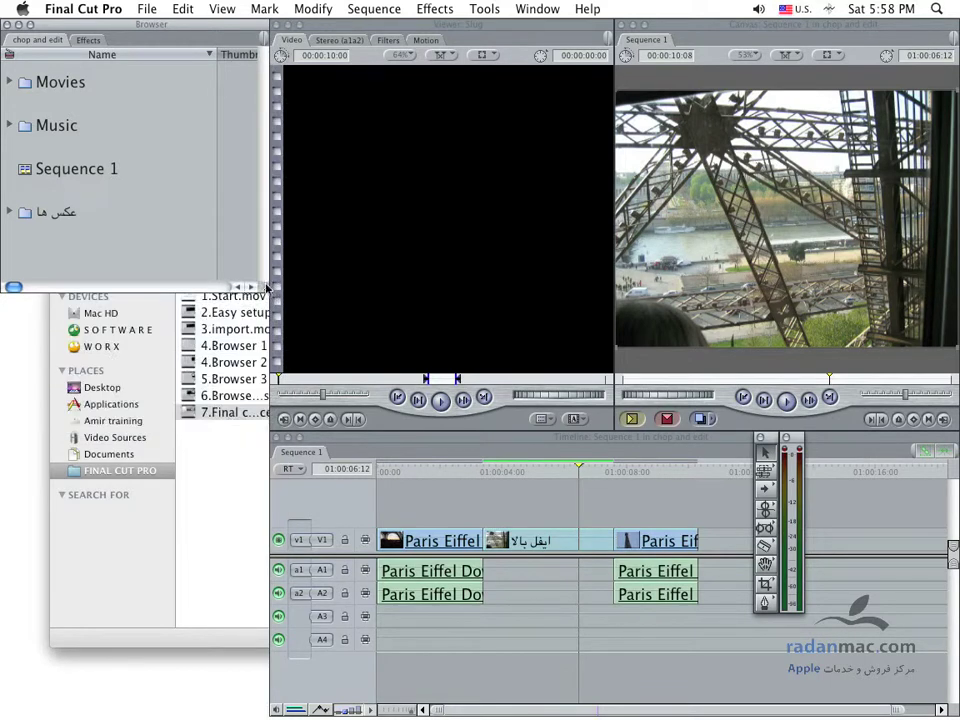
pyautogui.moveTo(160, 23); pyautogui.dragTo(204, 438)
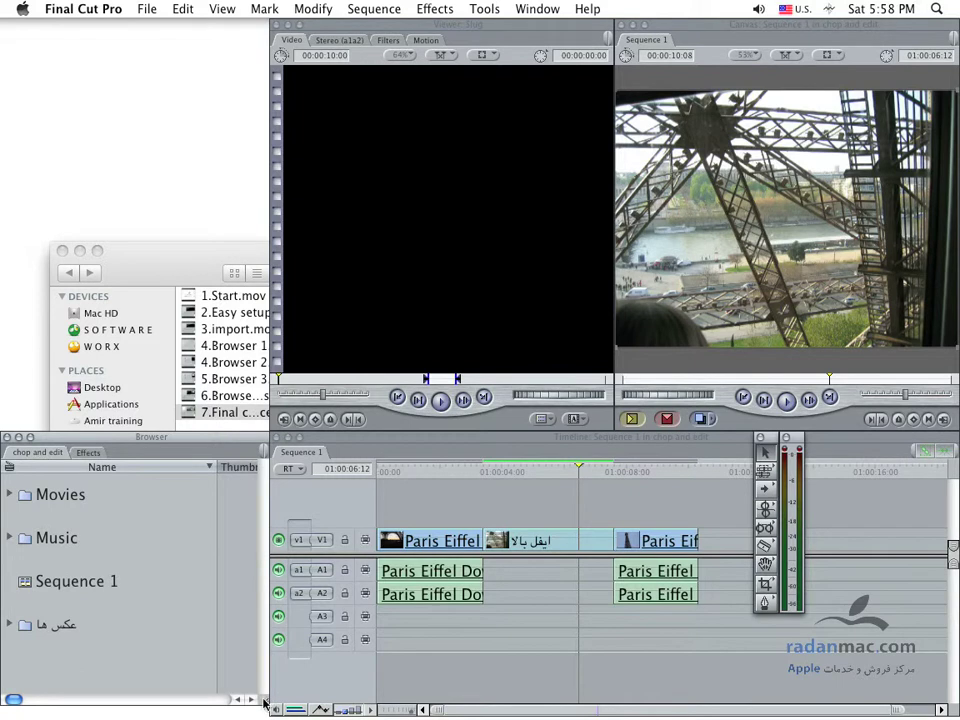
pyautogui.moveTo(265, 701); pyautogui.dragTo(265, 713)
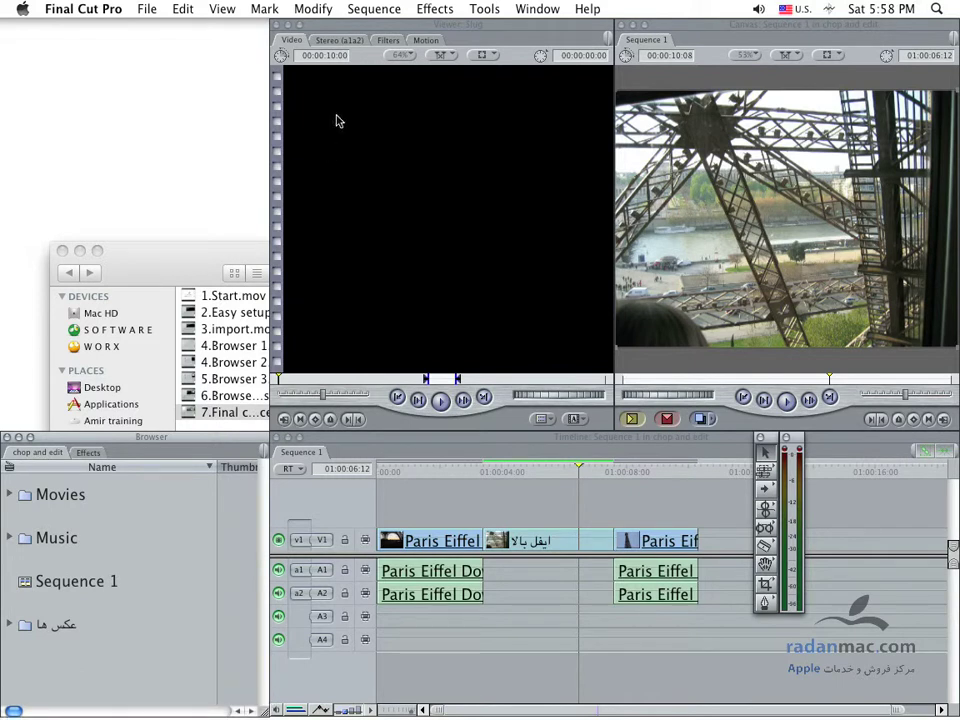
# Enlarge the Viewer and Canvas across the top and move the tool palette beside the Timeline.
pyautogui.moveTo(378, 24); pyautogui.dragTo(106, 25)
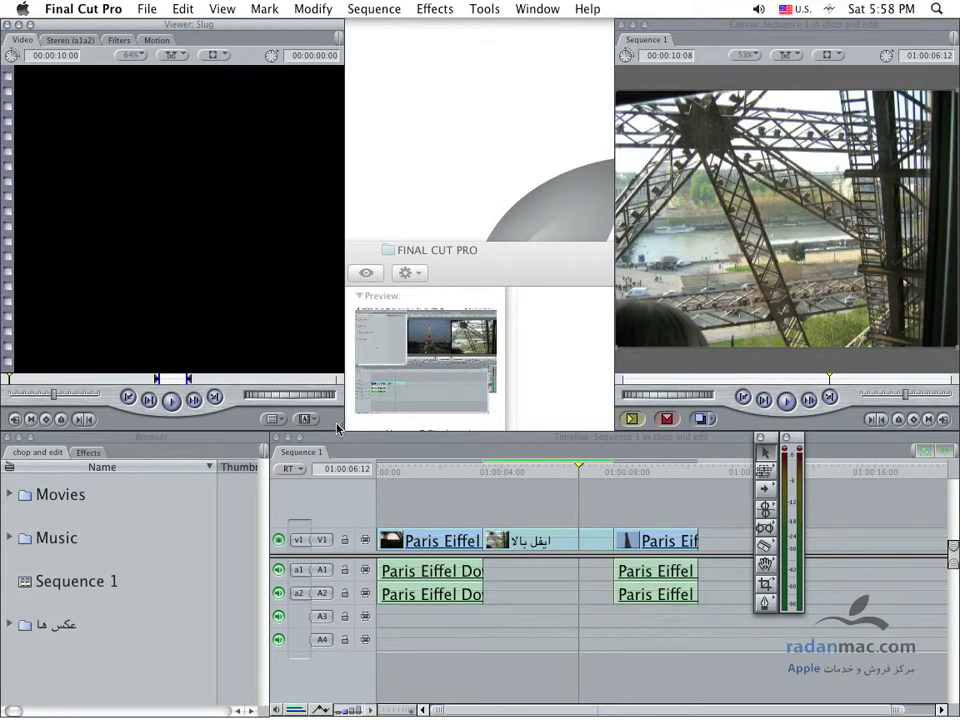
pyautogui.moveTo(337, 427); pyautogui.dragTo(507, 430)
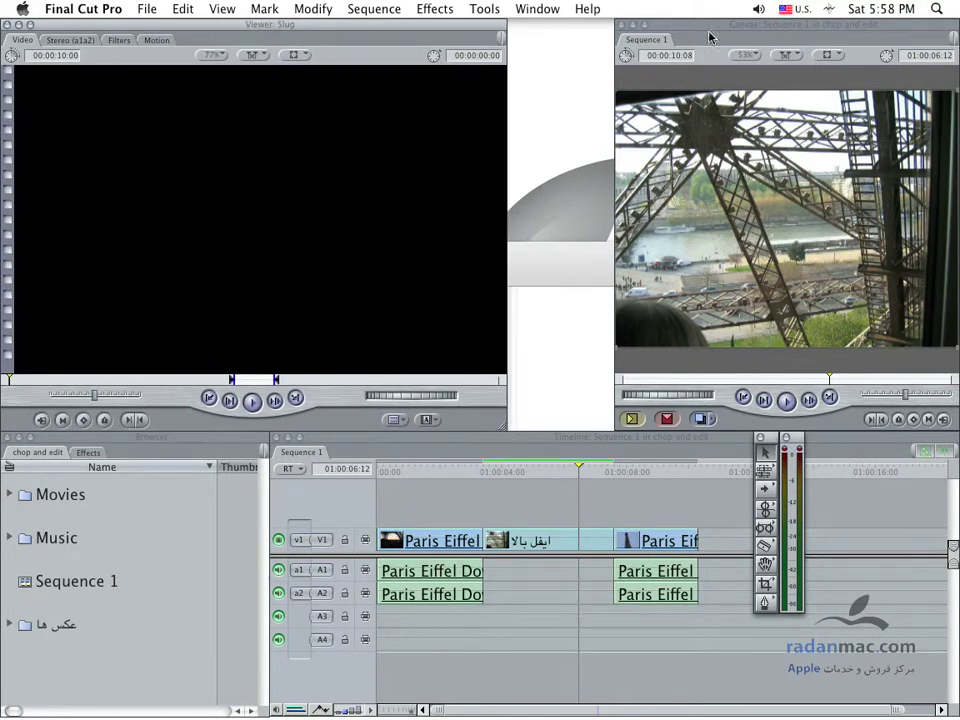
pyautogui.moveTo(720, 26); pyautogui.dragTo(615, 28)
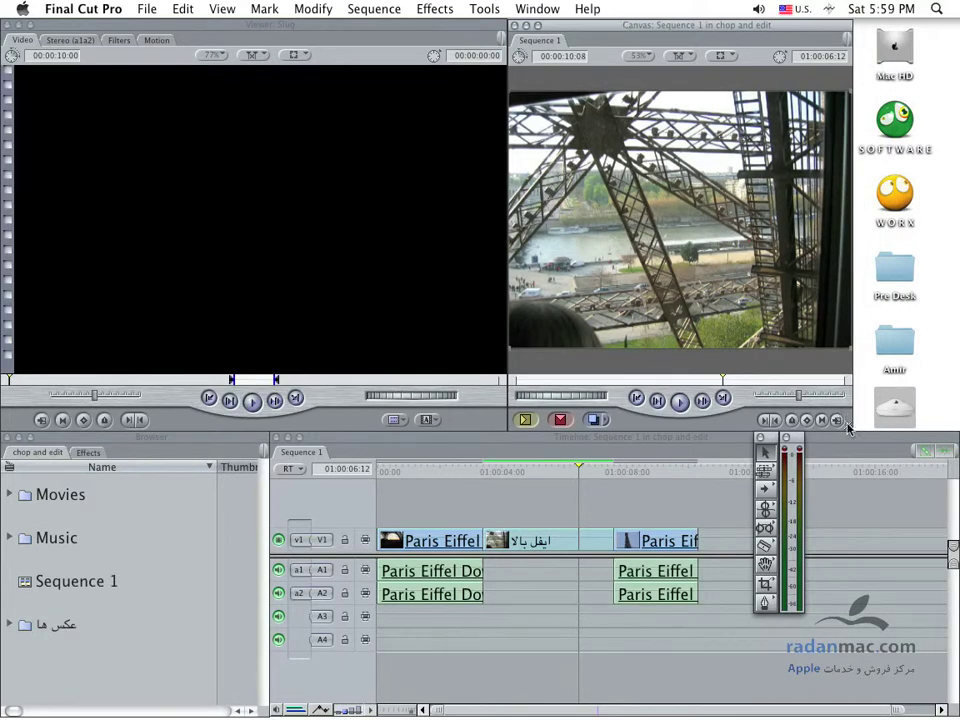
pyautogui.moveTo(848, 428); pyautogui.dragTo(930, 418)
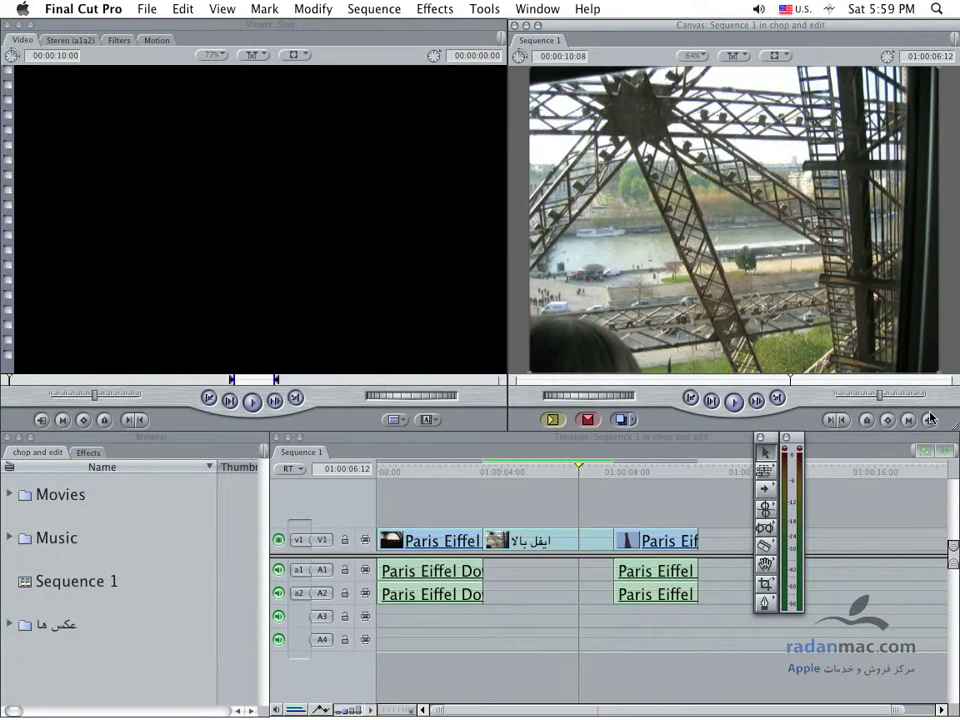
pyautogui.moveTo(523, 436); pyautogui.dragTo(532, 464)
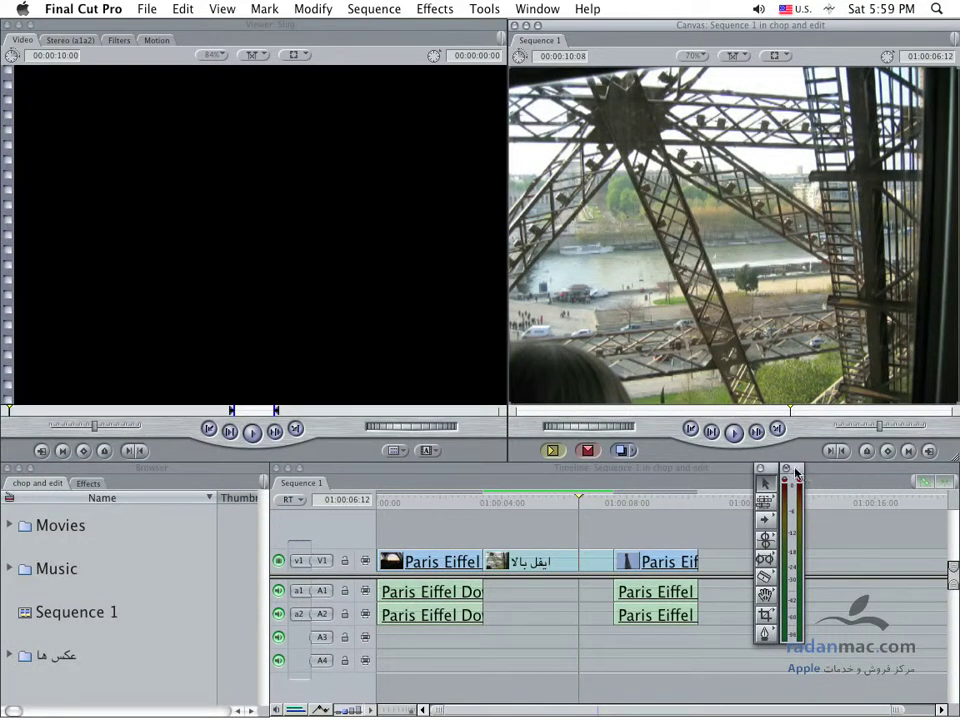
pyautogui.moveTo(788, 470)
pyautogui.mouseDown()
pyautogui.moveTo(955, 518)
pyautogui.moveTo(955, 543)
pyautogui.moveTo(290, 474)
pyautogui.mouseUp()
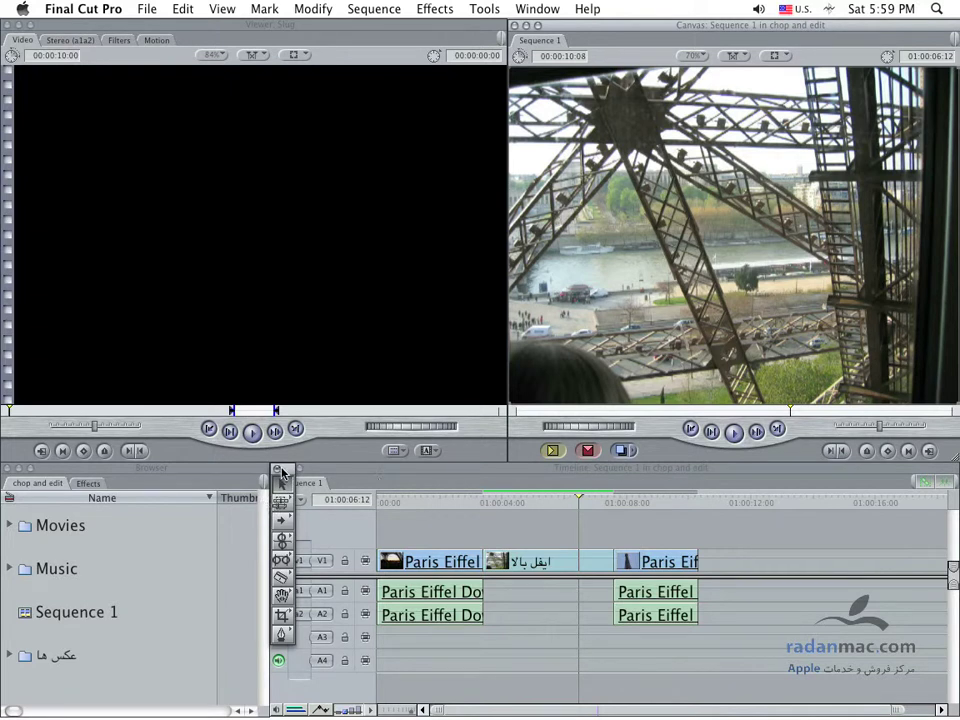
# Bring up the Save Window Layout dialog from Window > Arrange.
pyautogui.moveTo(283, 473); pyautogui.dragTo(283, 471)
pyautogui.click(531, 11)
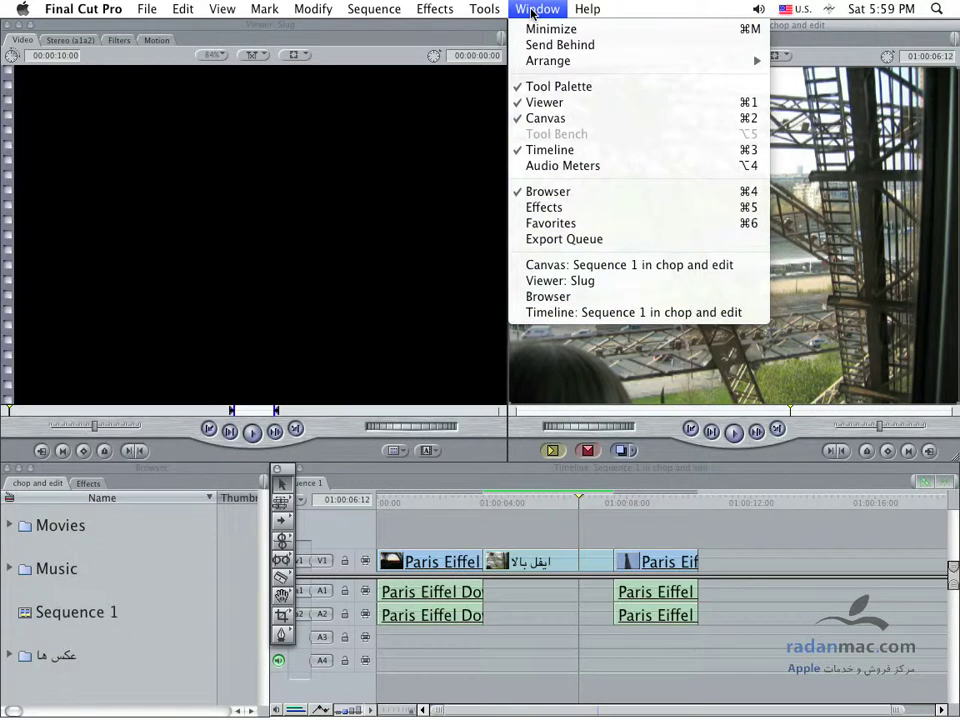
pyautogui.moveTo(549, 69)
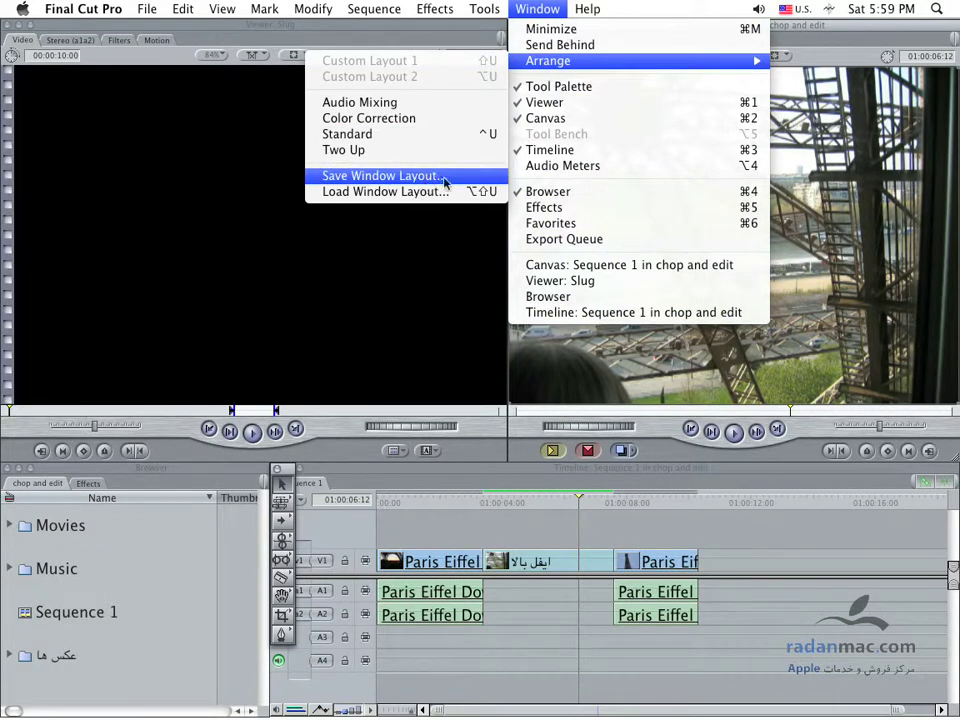
pyautogui.click(378, 176)
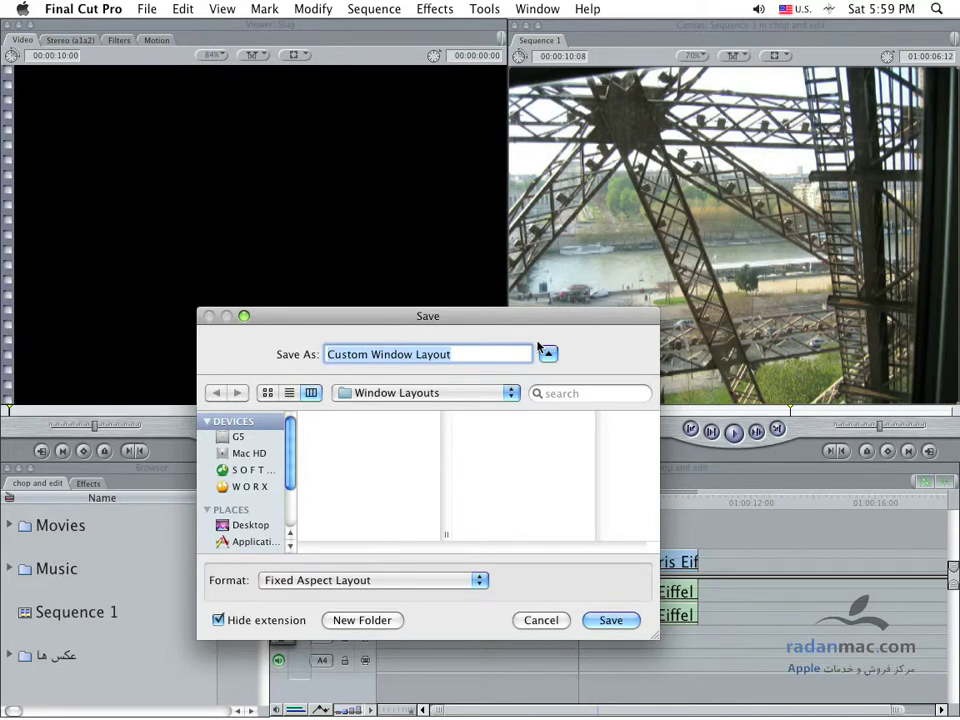
# Name the layout with the user's name followed by 'Preview'.
pyautogui.write('ش')
pyautogui.press('BackSpace')
pyautogui.write('Amirs Preview')
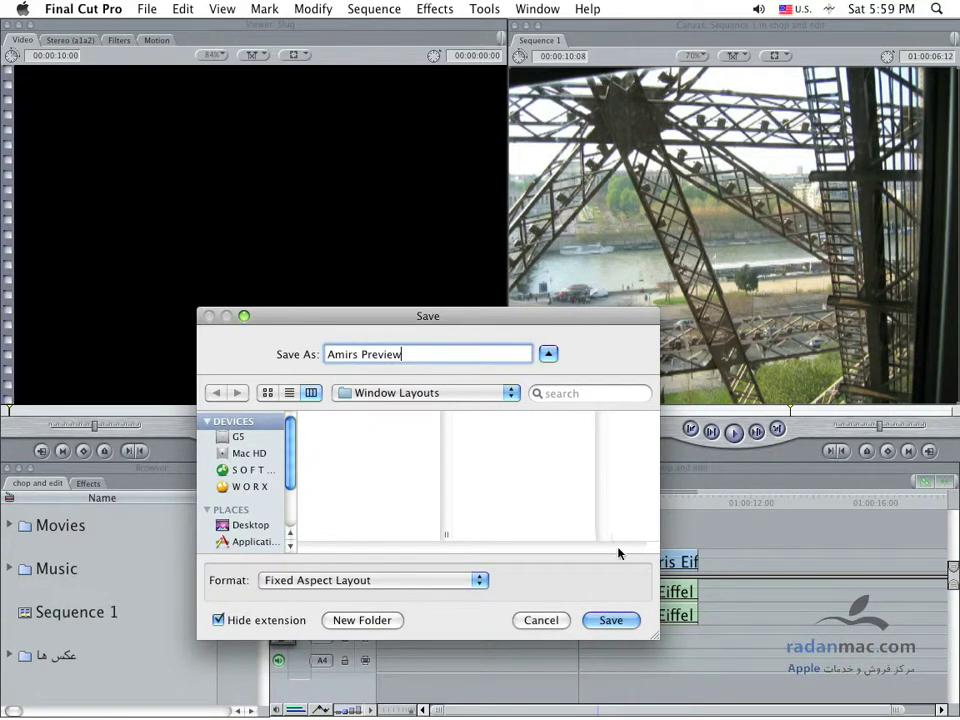
pyautogui.moveTo(487, 318)
pyautogui.mouseDown()
pyautogui.moveTo(503, 317)
pyautogui.moveTo(424, 316)
pyautogui.mouseUp()
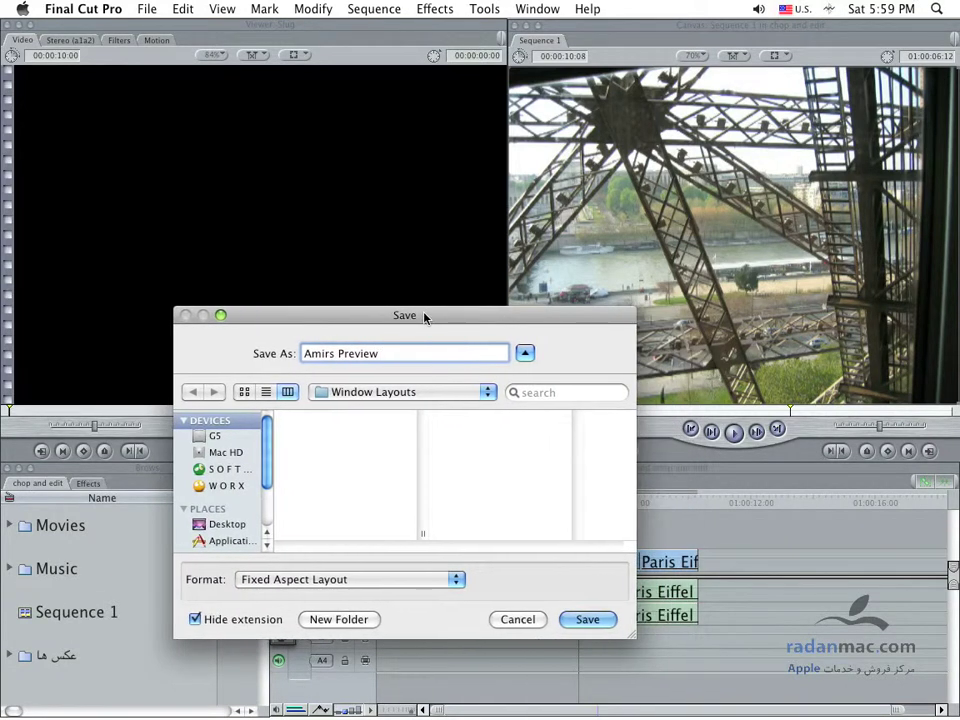
# Save the named layout, then switch the windows to the Standard arrangement.
pyautogui.click(592, 620)
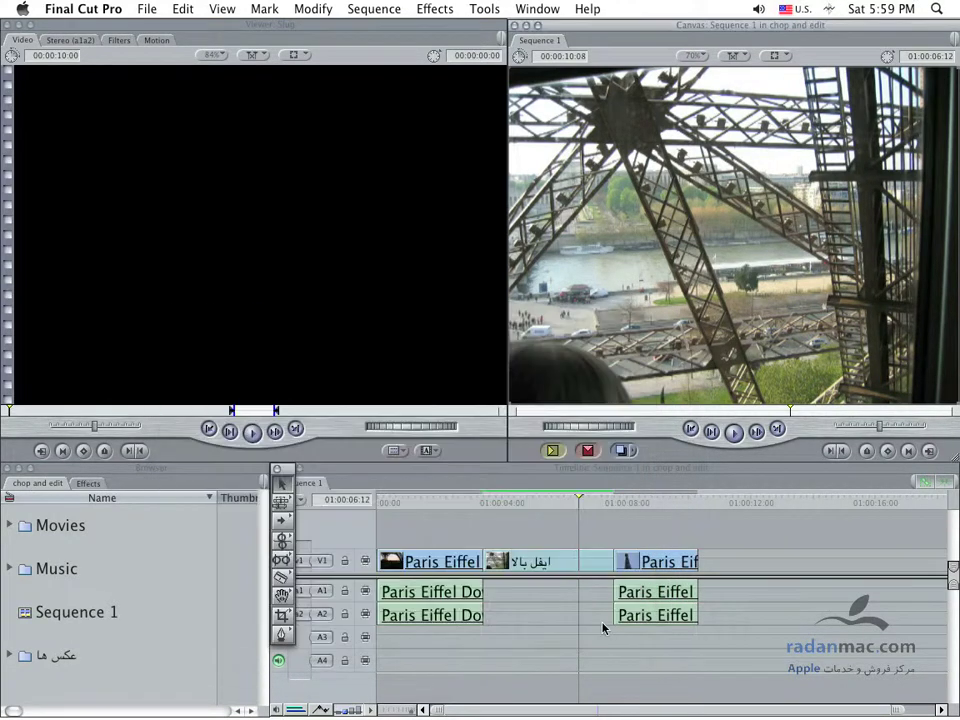
pyautogui.click(541, 10)
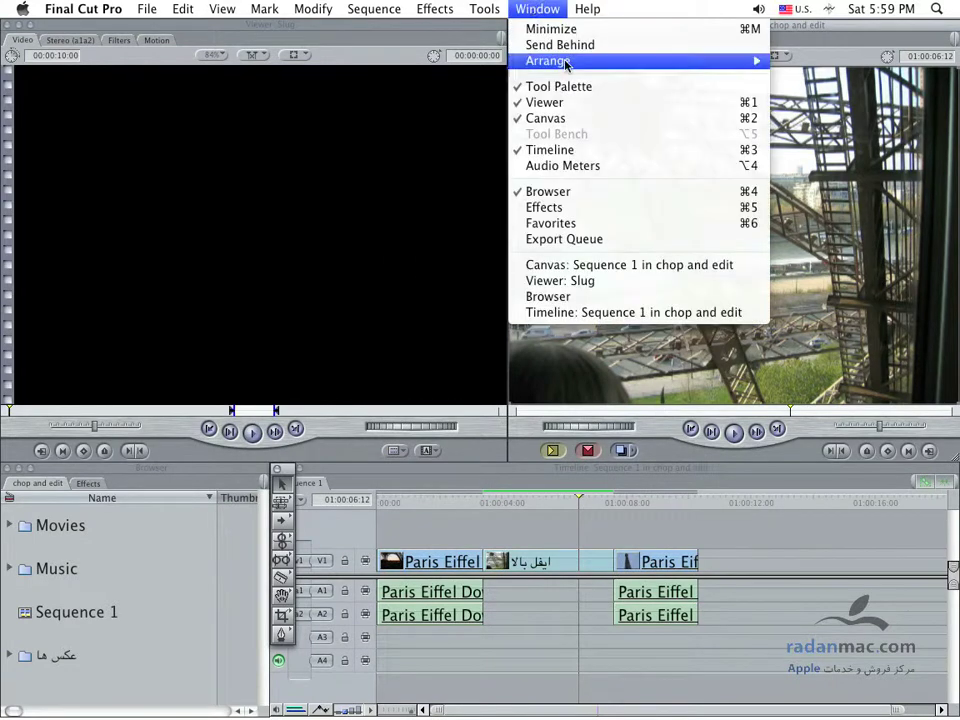
pyautogui.moveTo(560, 60)
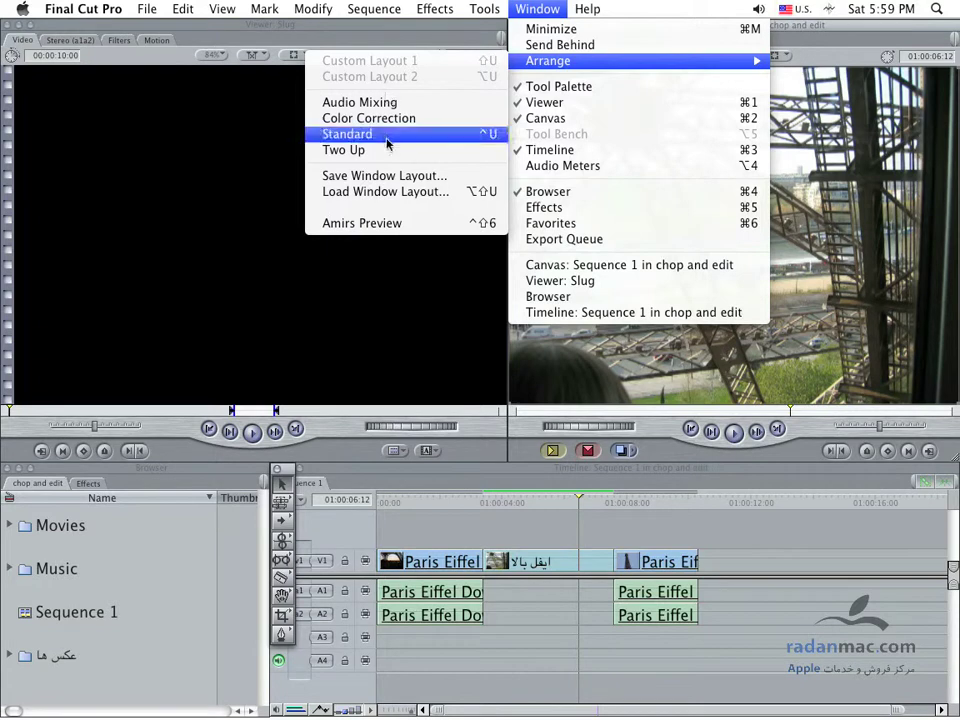
pyautogui.click(387, 134)
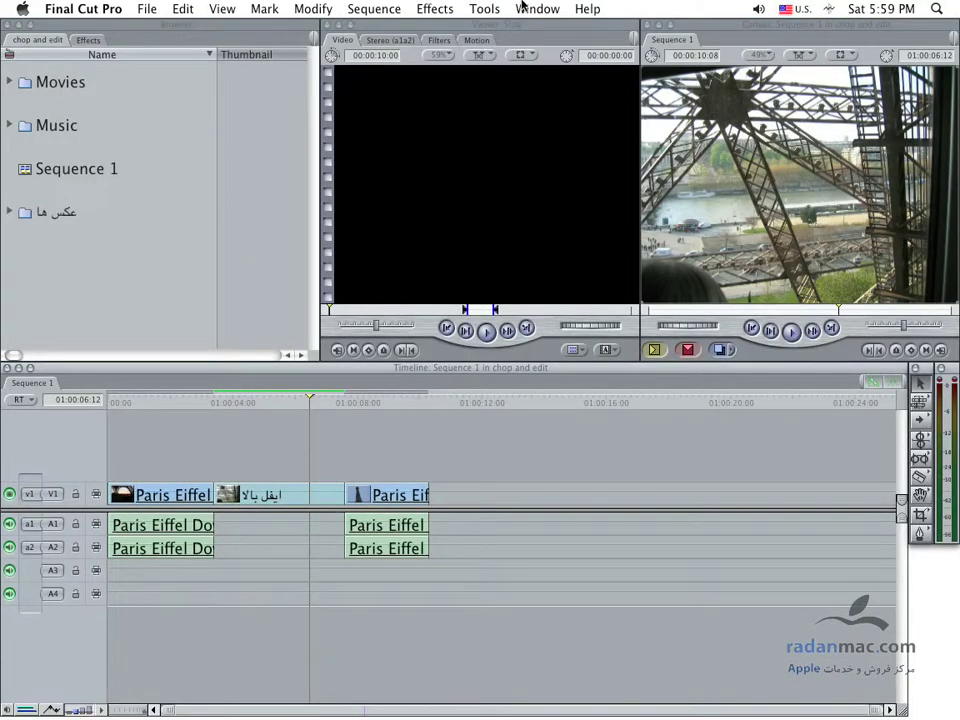
# Switch to the Color Correction layout, then to Audio Mixing.
pyautogui.click(537, 9)
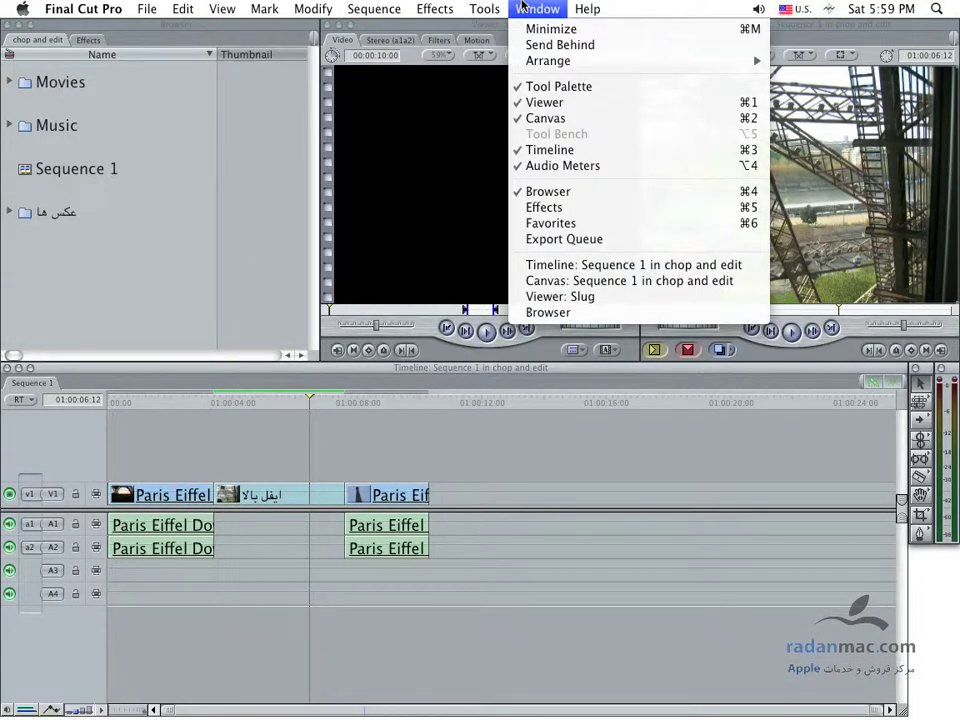
pyautogui.moveTo(540, 60)
pyautogui.click(420, 118)
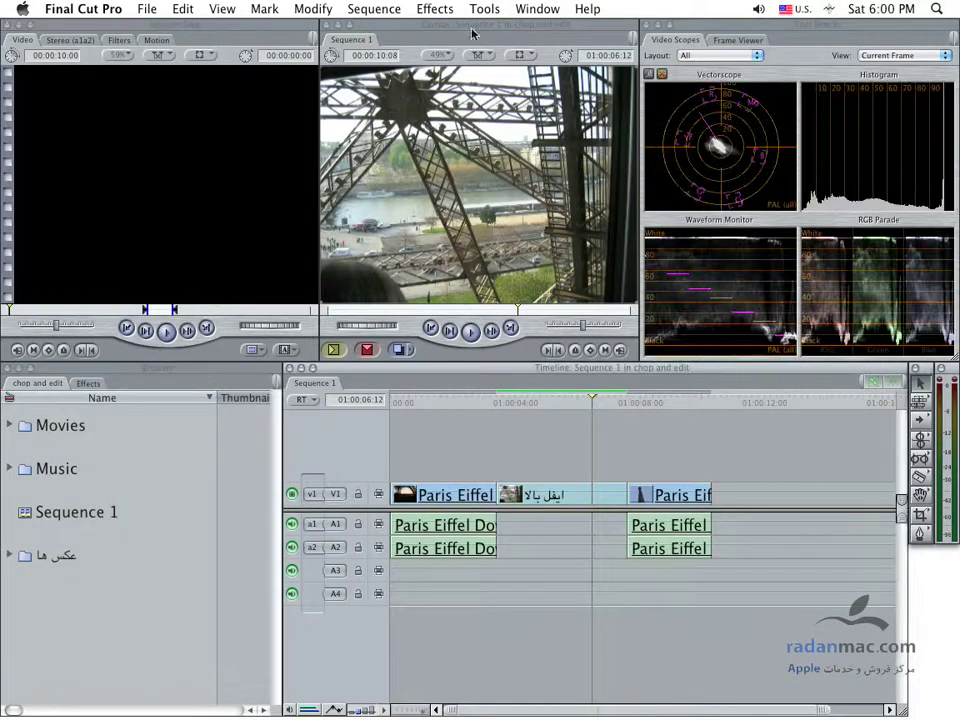
pyautogui.click(535, 9)
pyautogui.moveTo(540, 60)
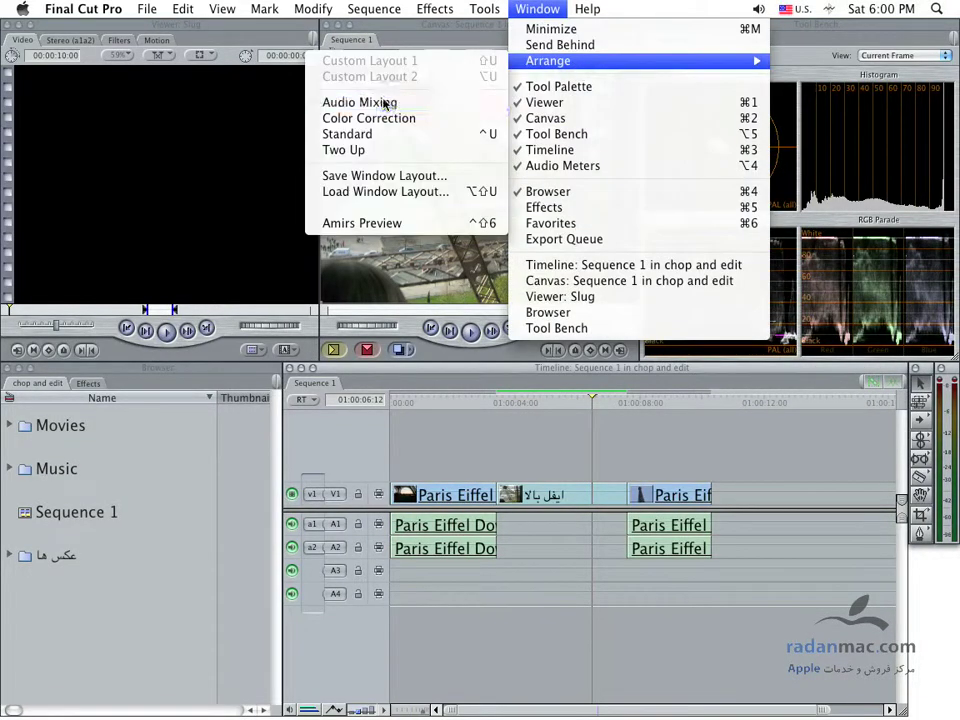
pyautogui.click(385, 101)
# Switch to the Two Up layout, then recall the saved custom layout.
pyautogui.click(537, 9)
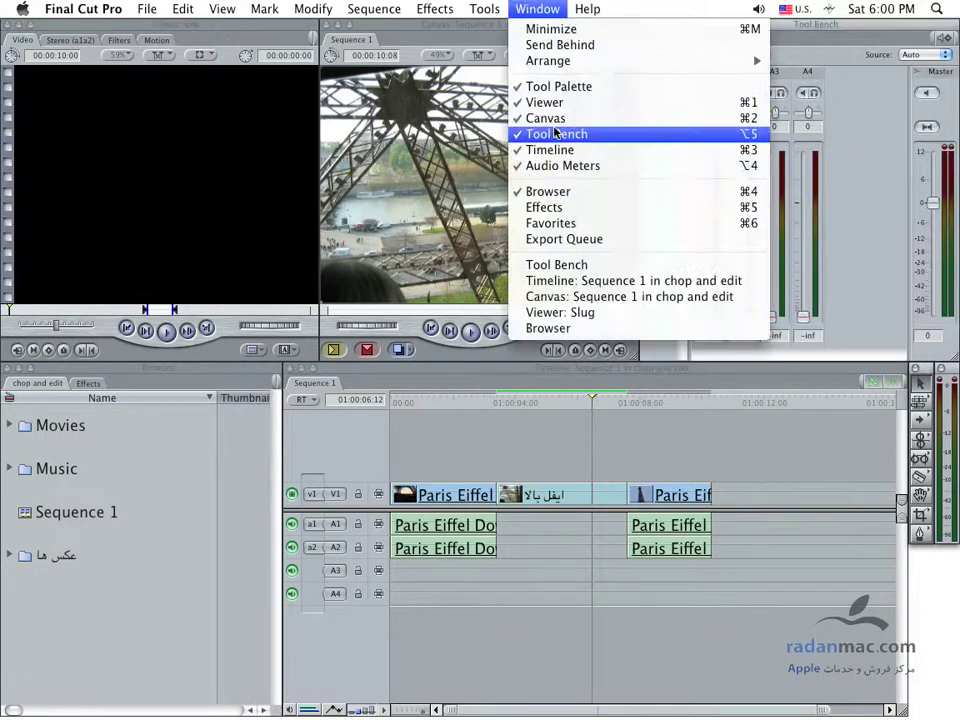
pyautogui.moveTo(586, 63)
pyautogui.click(405, 150)
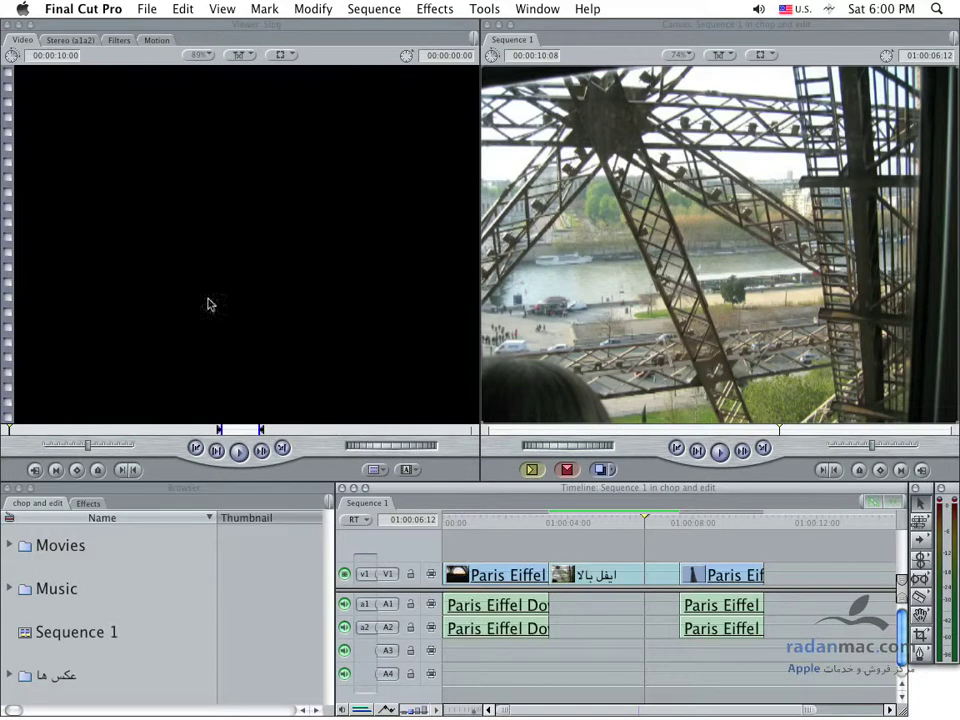
pyautogui.click(530, 9)
pyautogui.moveTo(585, 62)
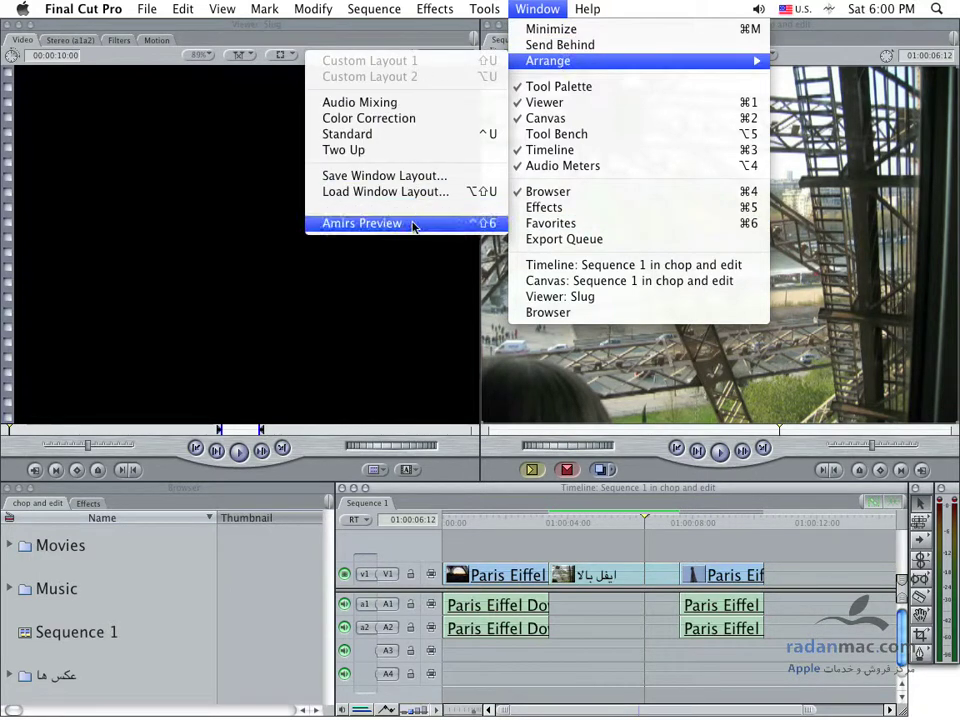
pyautogui.click(411, 224)
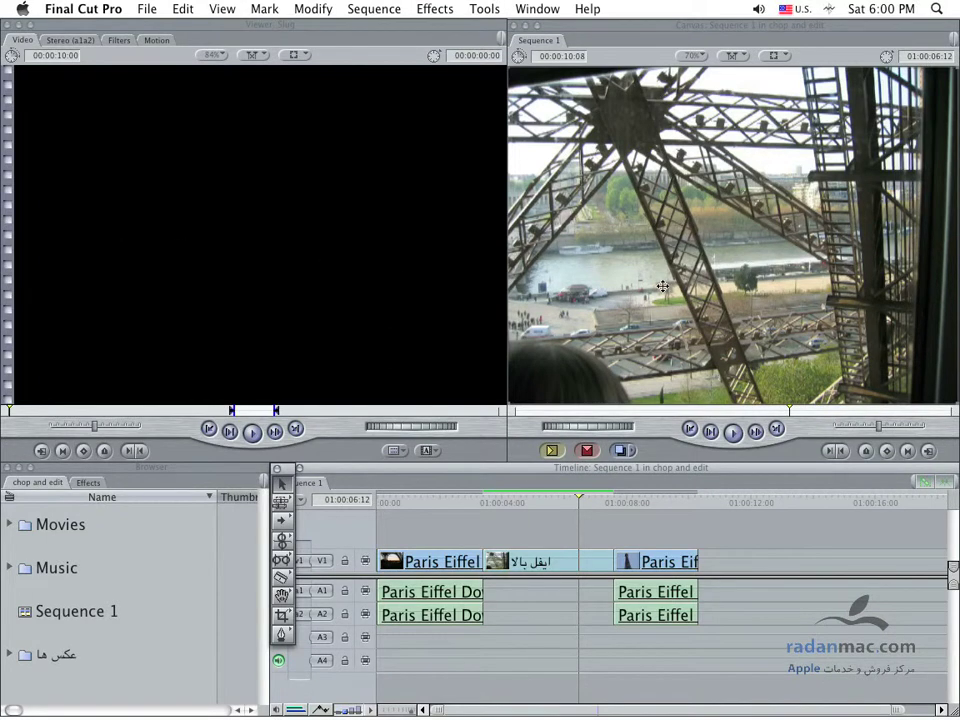
pyautogui.click(537, 9)
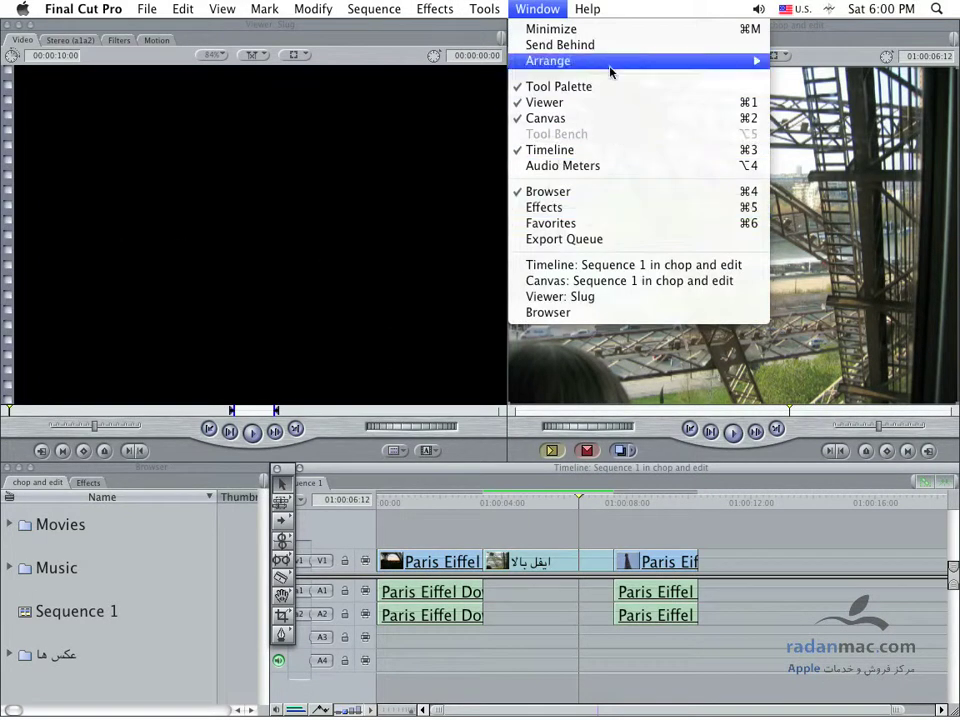
pyautogui.moveTo(610, 71)
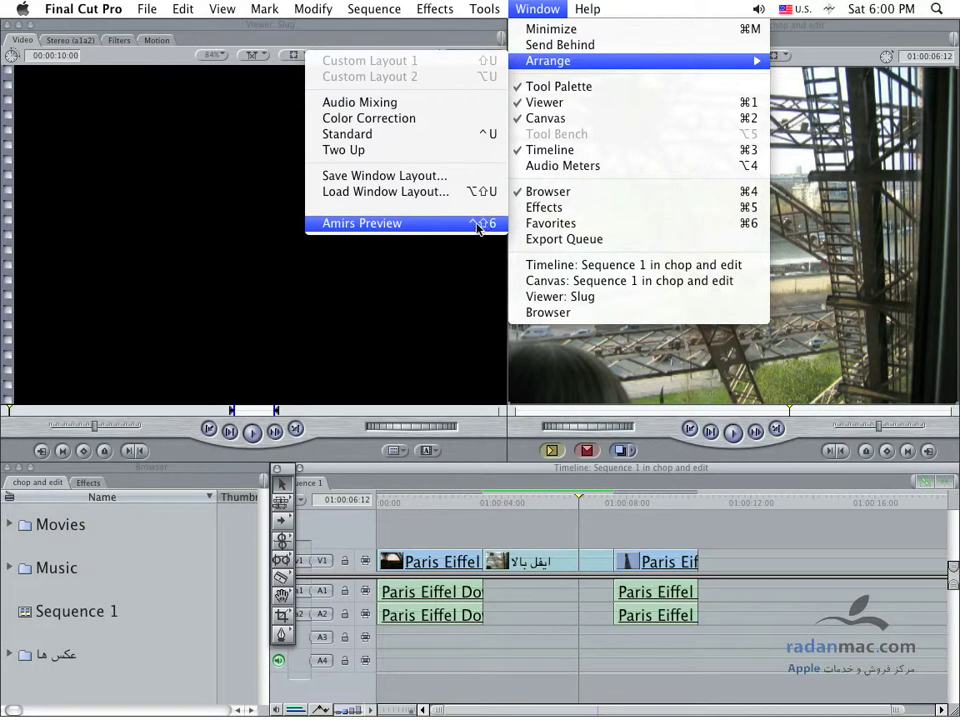
pyautogui.click(489, 229)
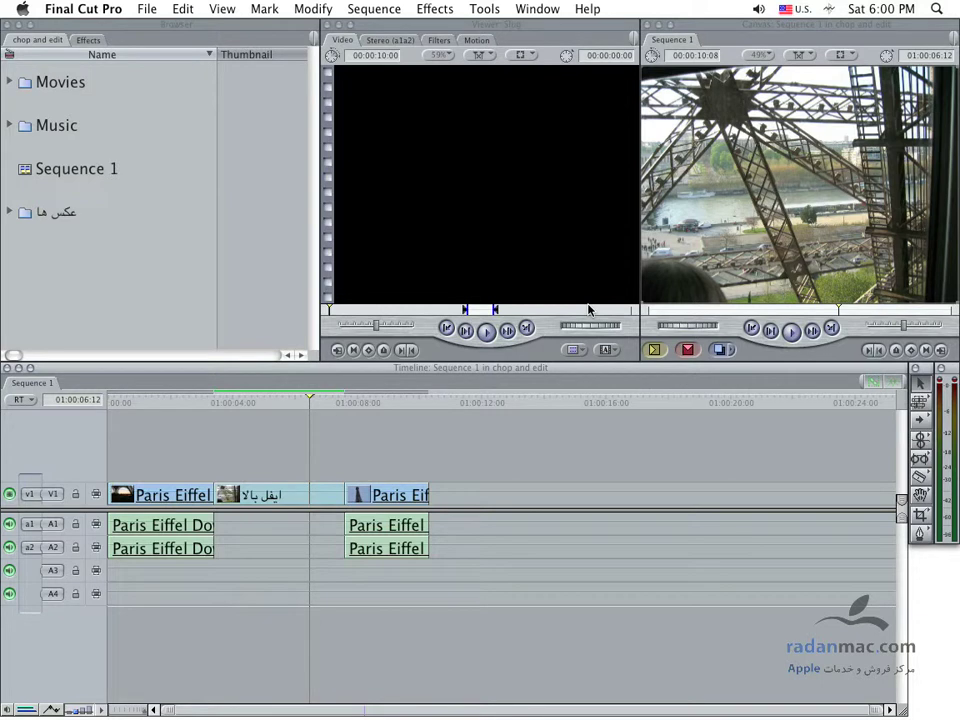
pyautogui.press('h')
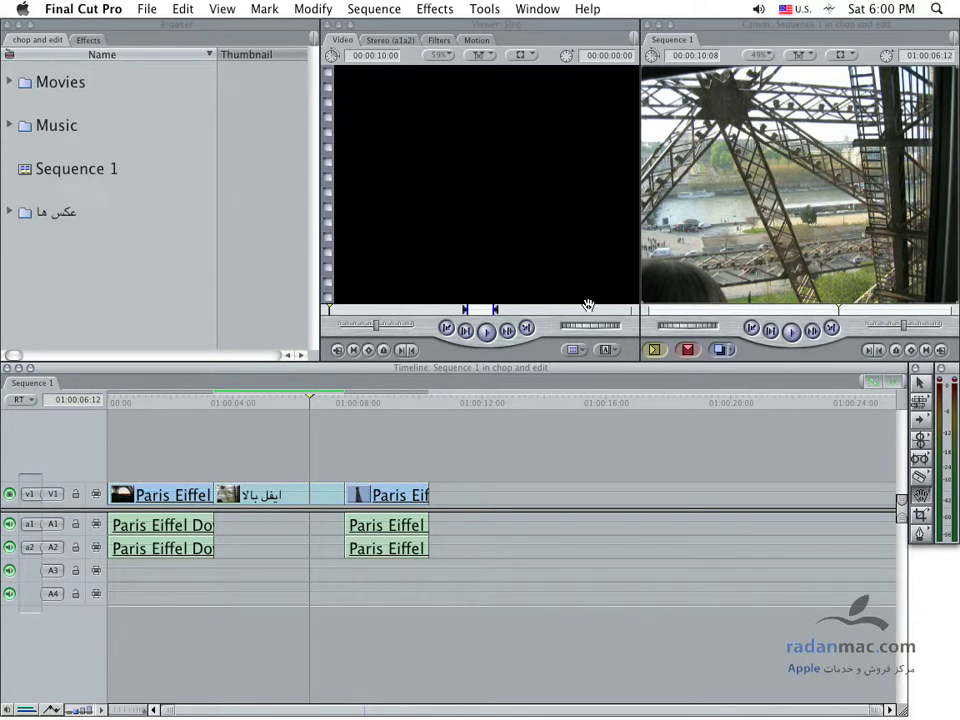
pyautogui.hotkey('shift', 'u')
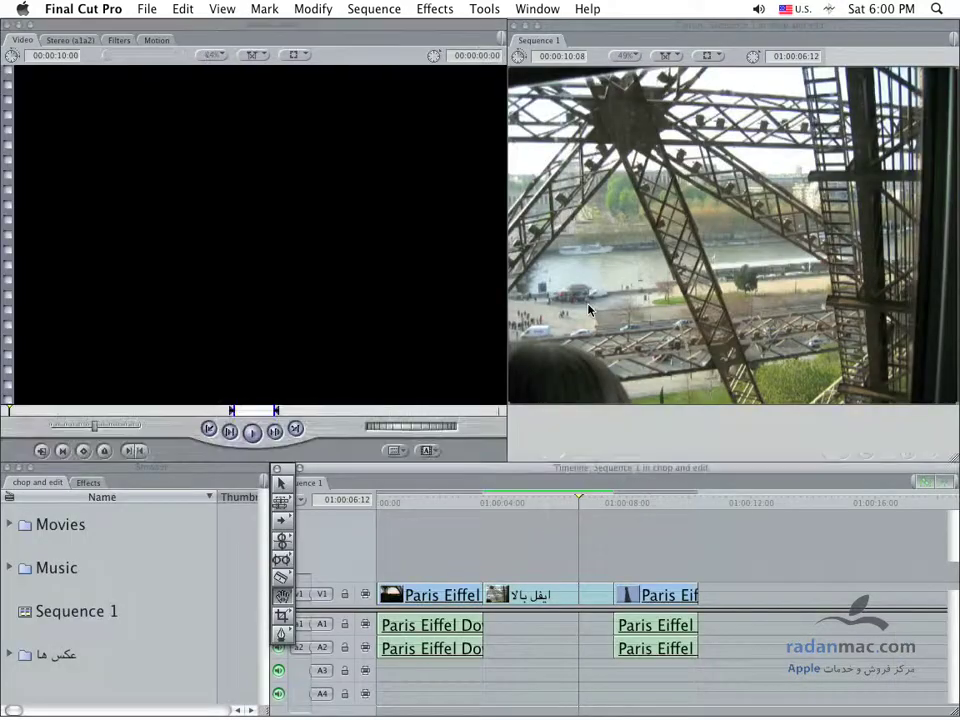